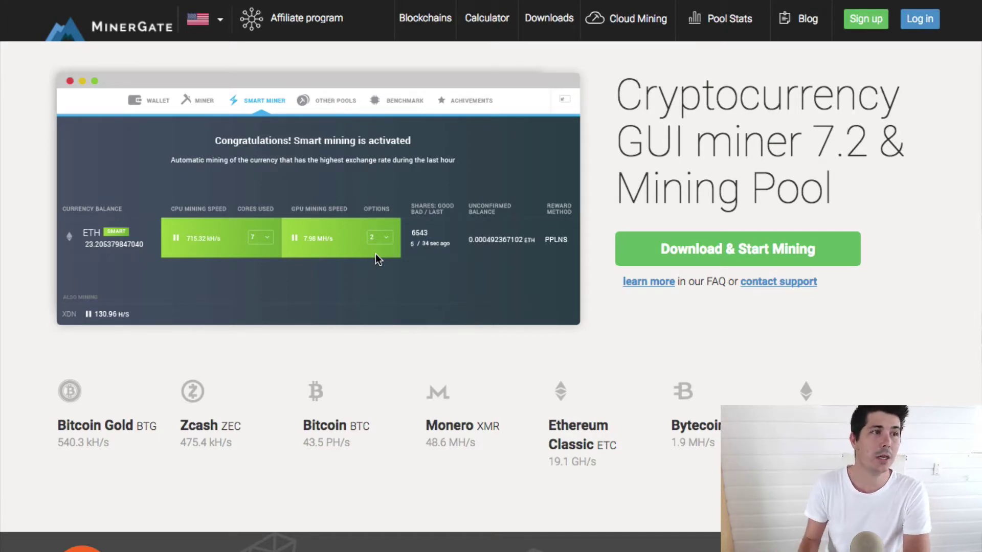
# Step: Download the MinerGate miner from its website, and isolate the installed program's window on the clear desktop
pyautogui.click(717, 249)
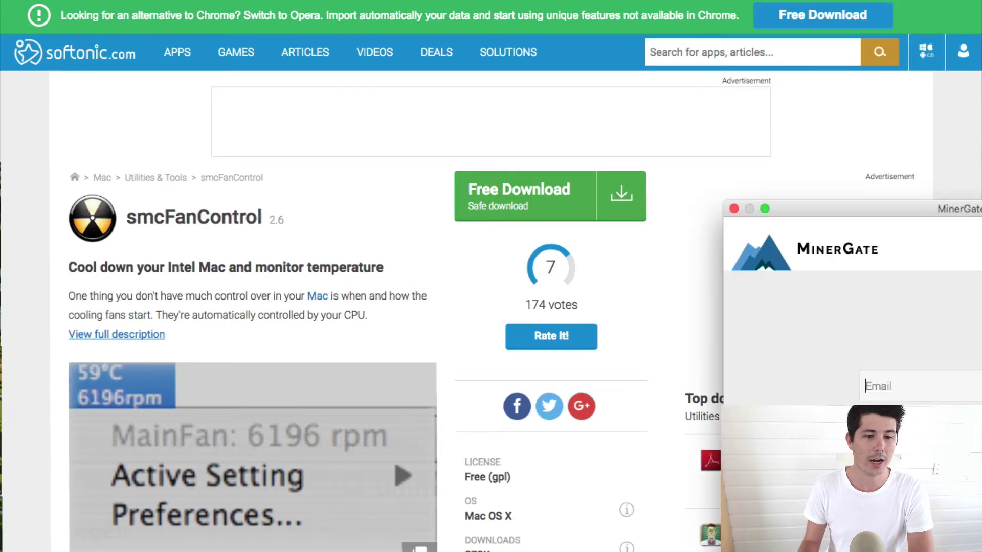
pyautogui.press('super+alt+h')
pyautogui.moveTo(821, 203); pyautogui.dragTo(308, 57)
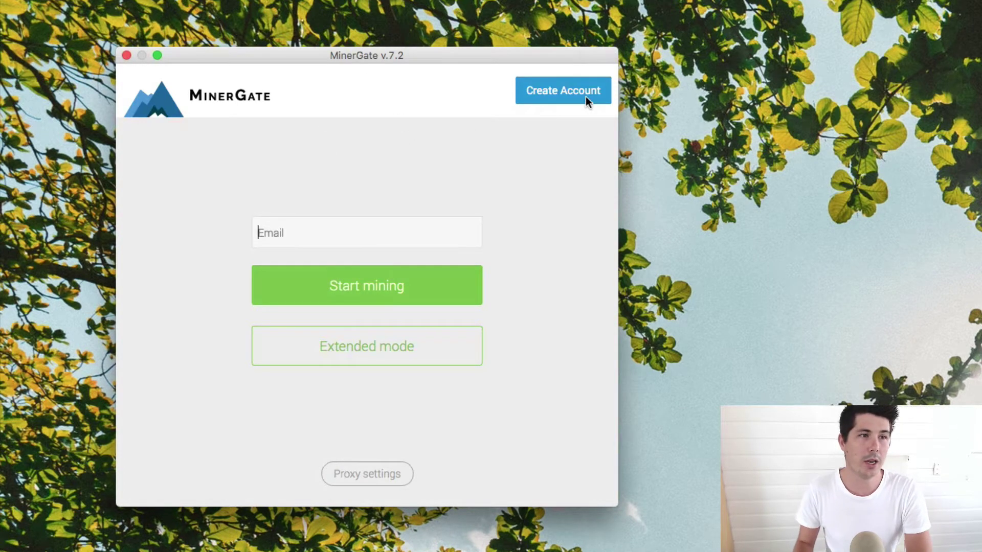
# Step: View the account registration form, return to the login screen and enter Extended mode
pyautogui.click(560, 101)
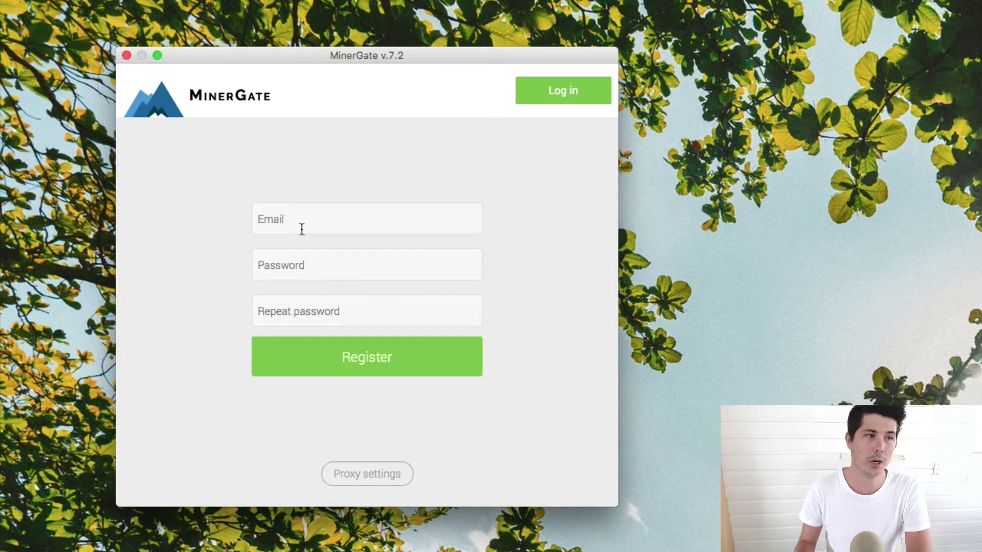
pyautogui.click(577, 98)
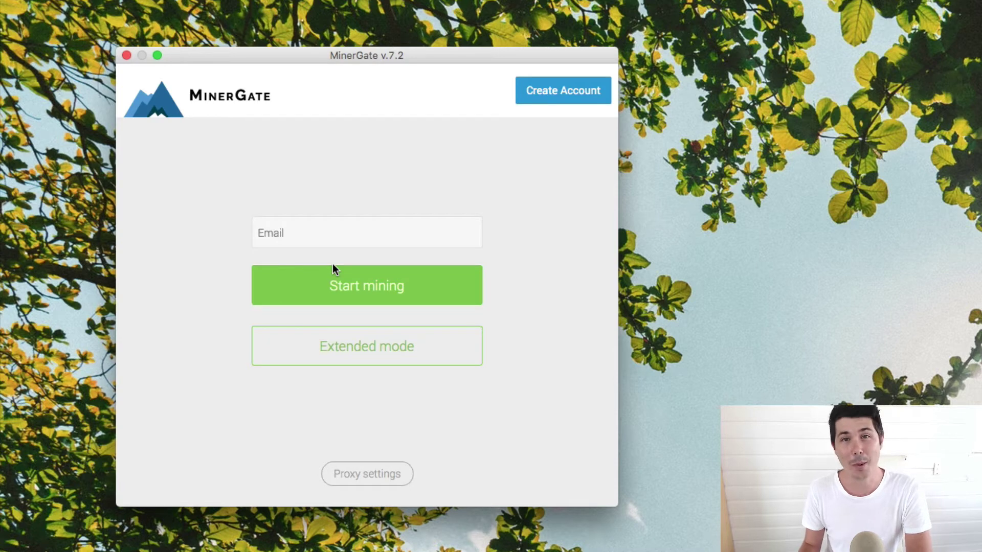
pyautogui.click(347, 348)
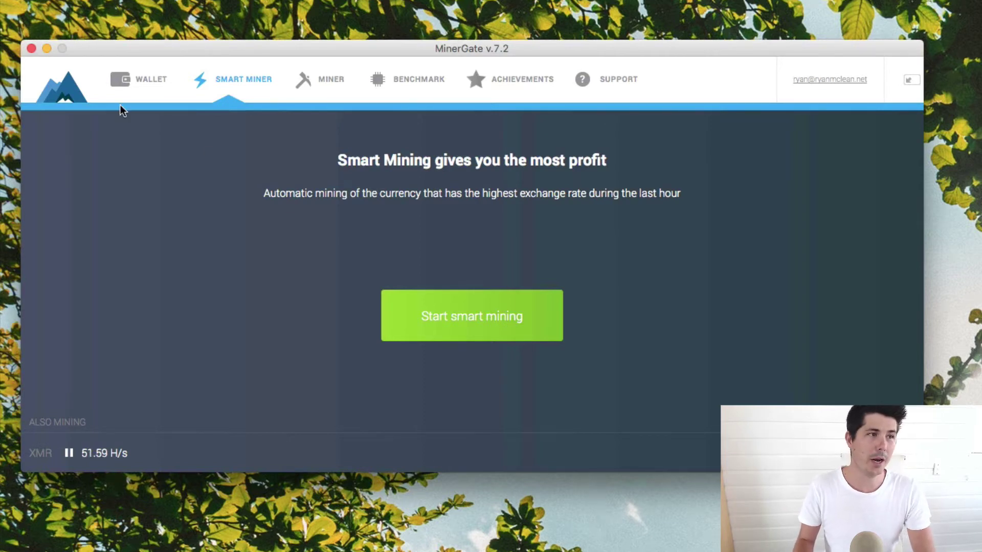
# Step: Show all currencies in the wallet's balance list
pyautogui.click(139, 86)
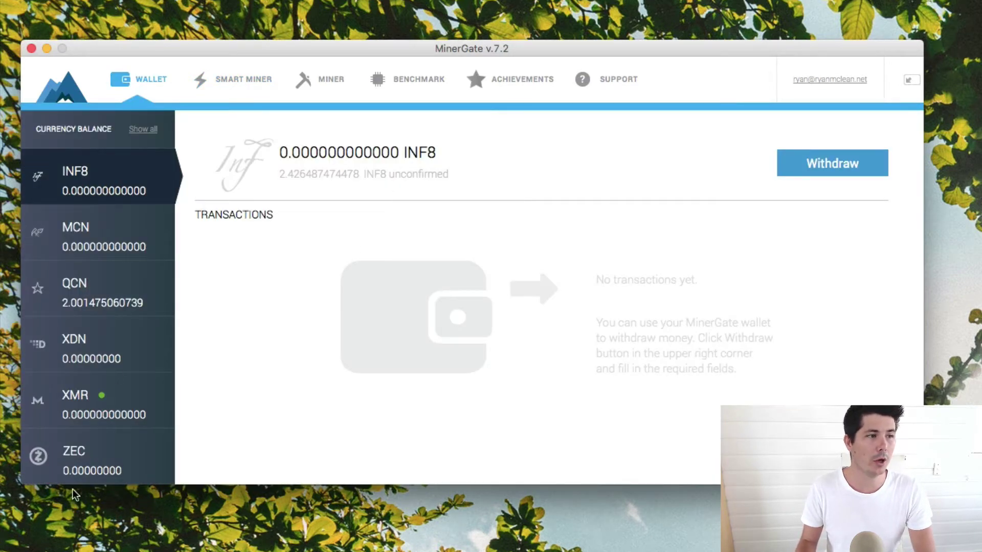
pyautogui.click(142, 129)
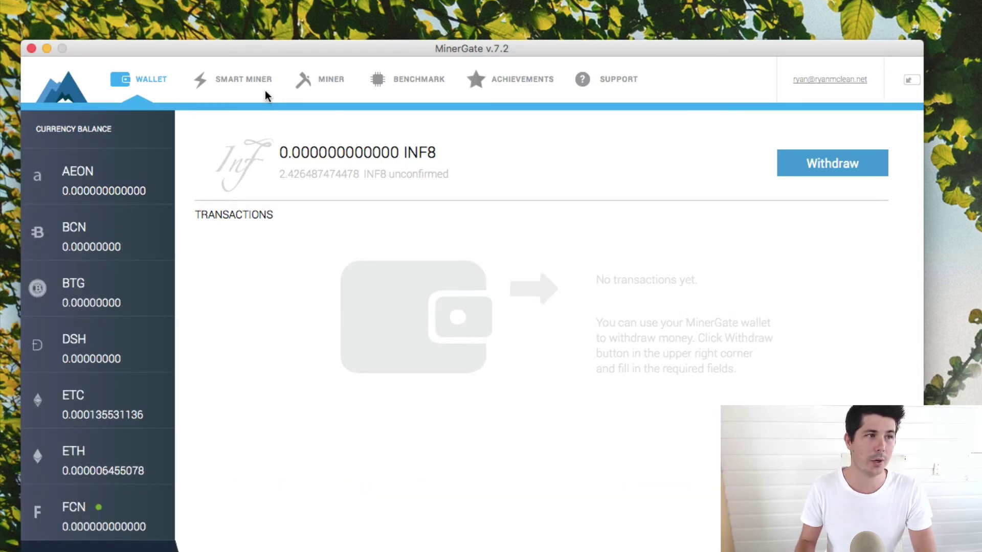
# Step: Look through the Smart Miner, Miner, Benchmark and Achievements sections
pyautogui.click(253, 84)
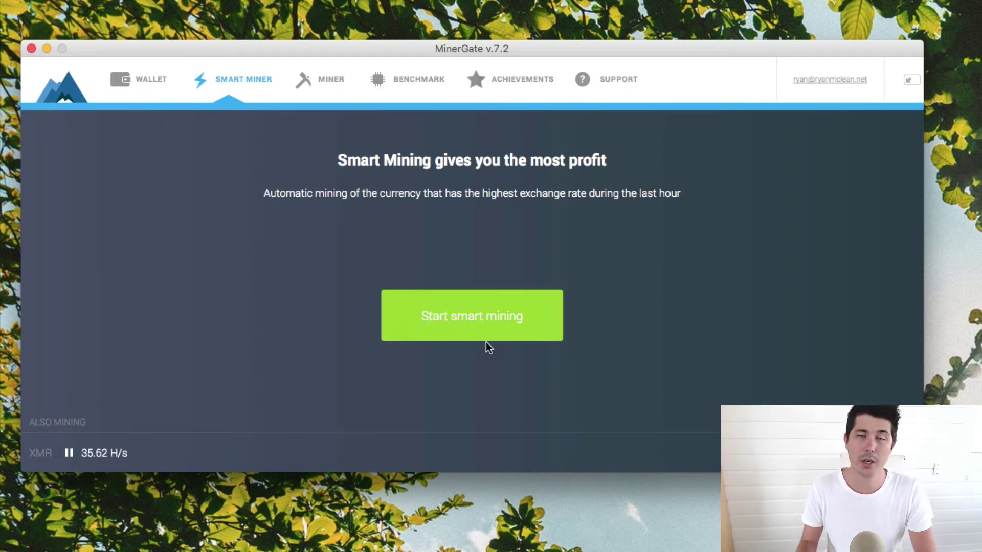
pyautogui.click(320, 81)
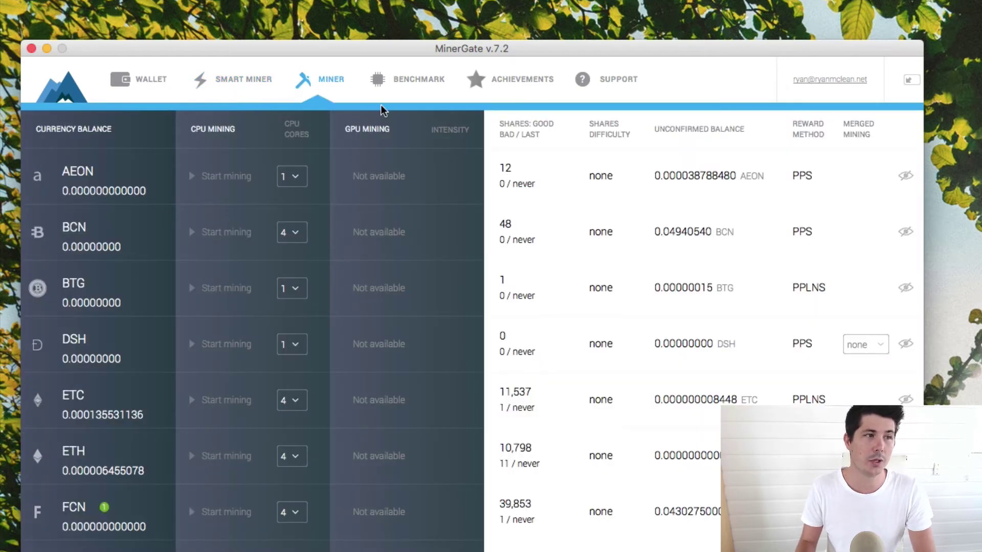
pyautogui.click(409, 85)
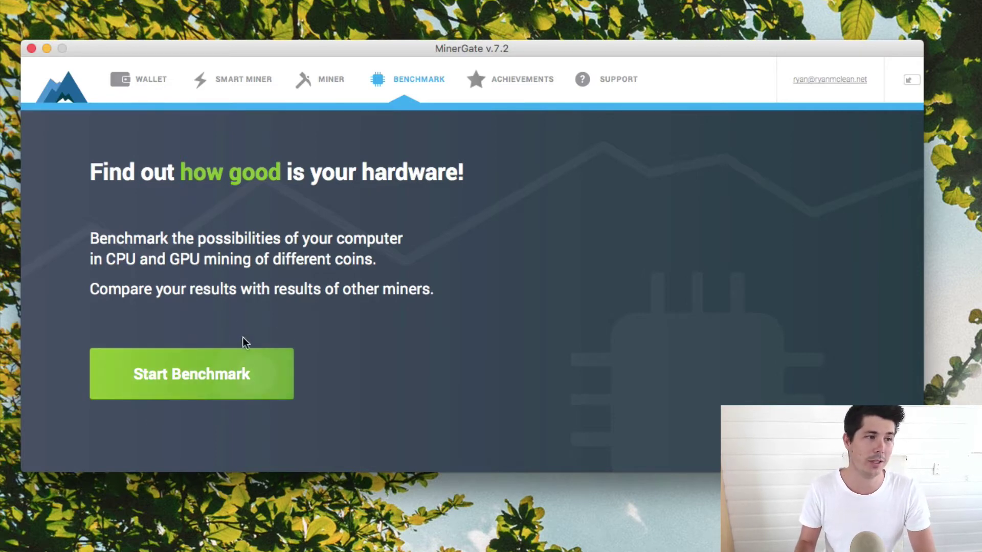
pyautogui.click(527, 78)
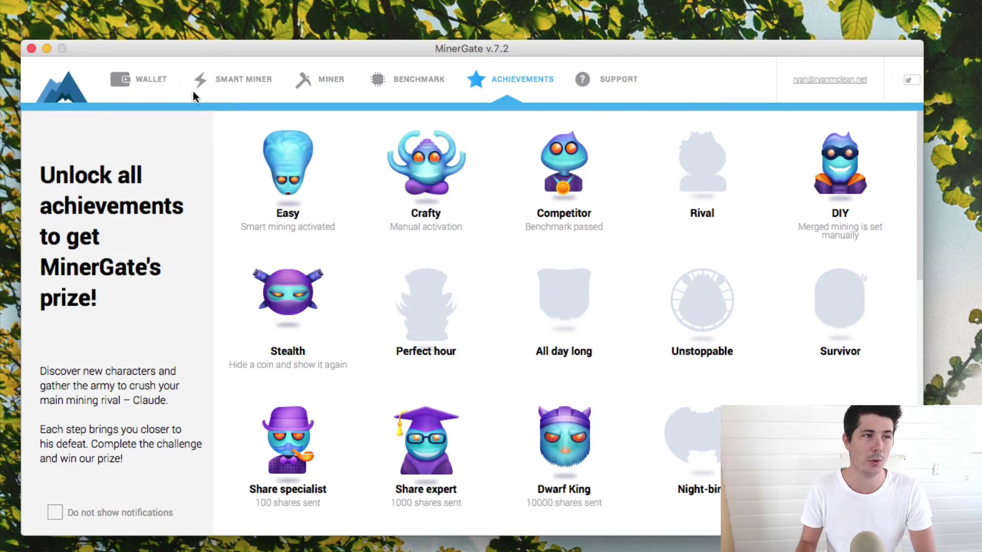
# Step: Start smart mining and keep its CPU mining set to 4 cores
pyautogui.click(237, 81)
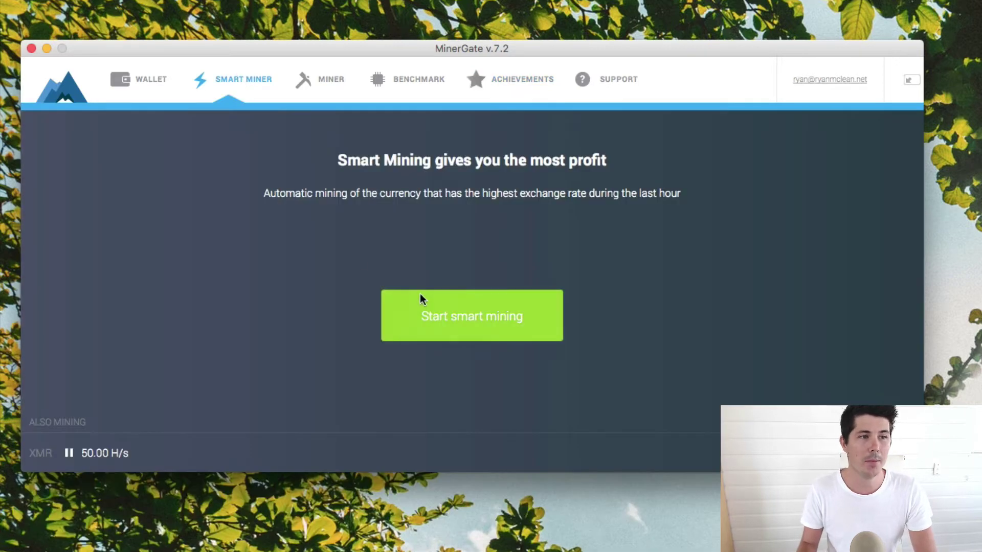
pyautogui.click(437, 313)
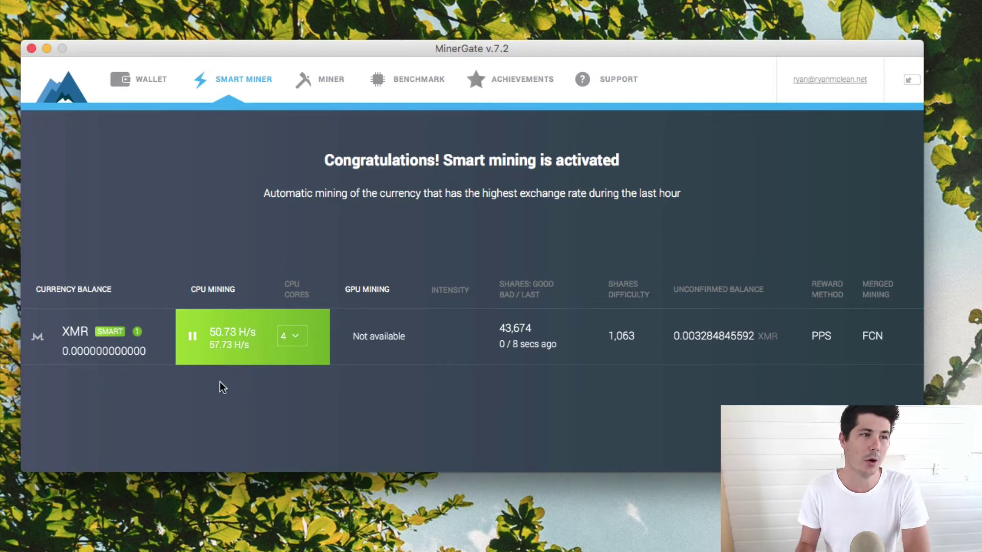
pyautogui.click(293, 336)
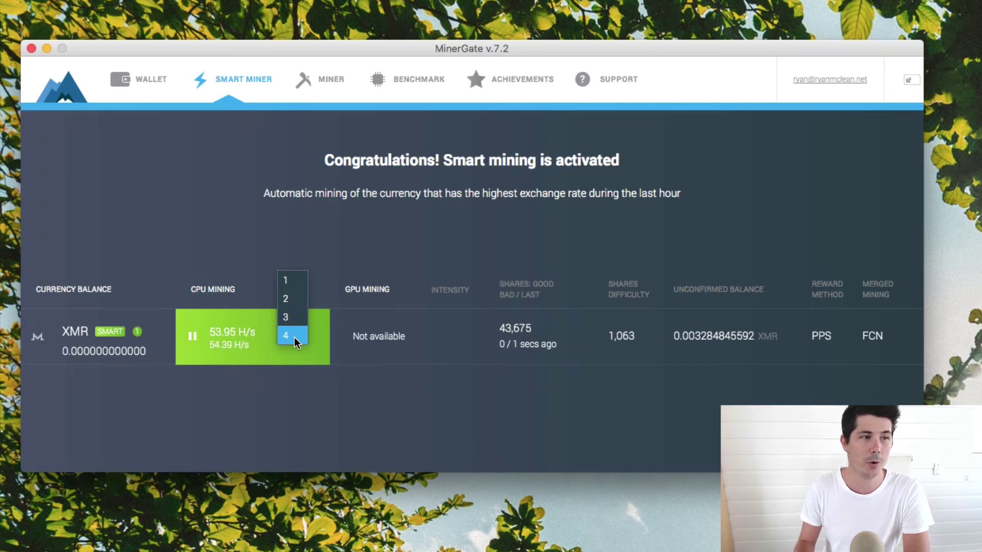
pyautogui.click(293, 336)
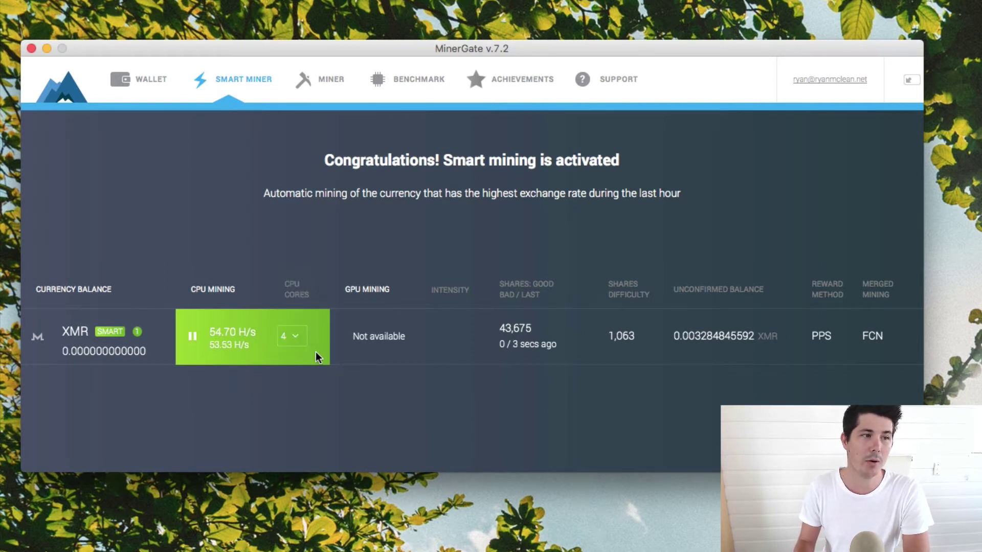
# Step: Switch the XMR smart mining to 1 CPU core and back to 4 cores
pyautogui.click(294, 336)
pyautogui.click(290, 285)
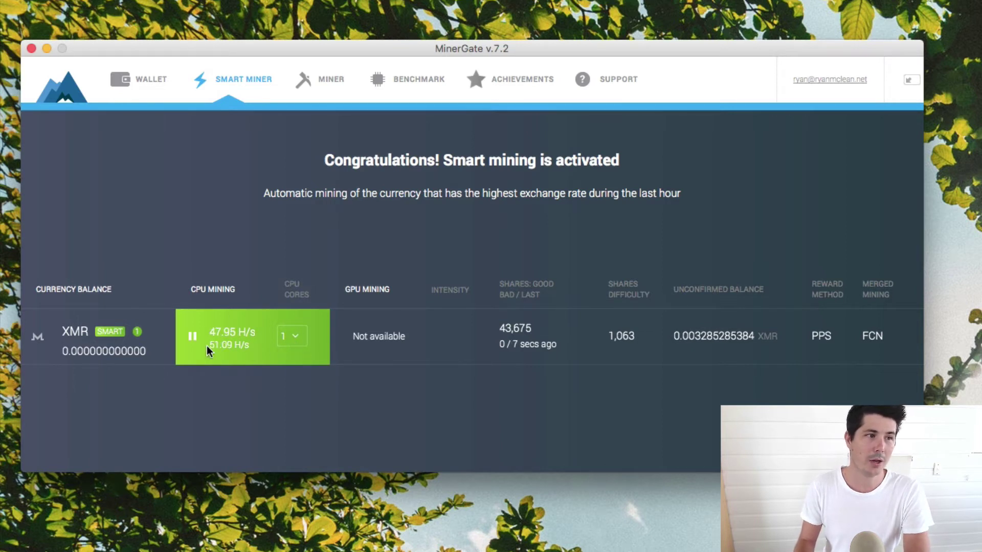
pyautogui.click(297, 339)
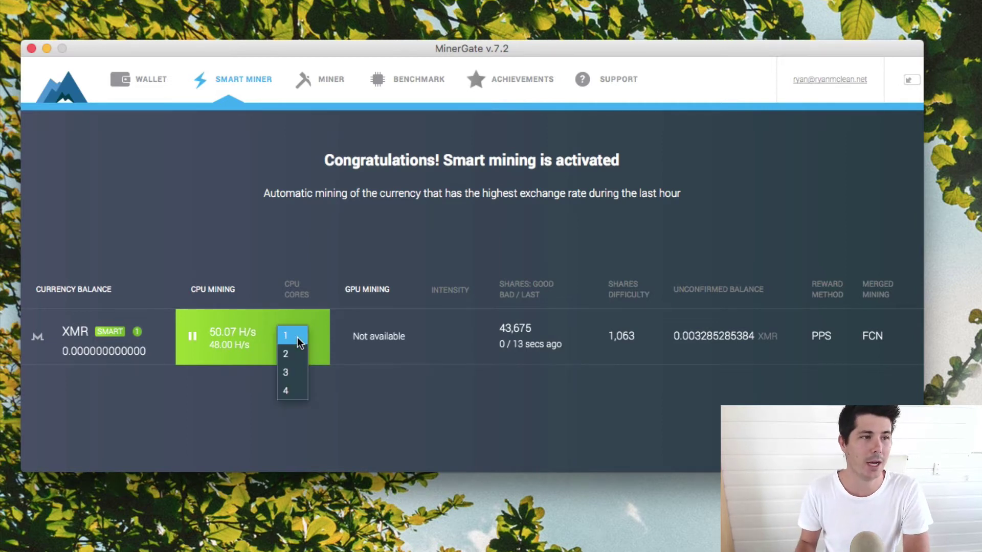
pyautogui.click(290, 391)
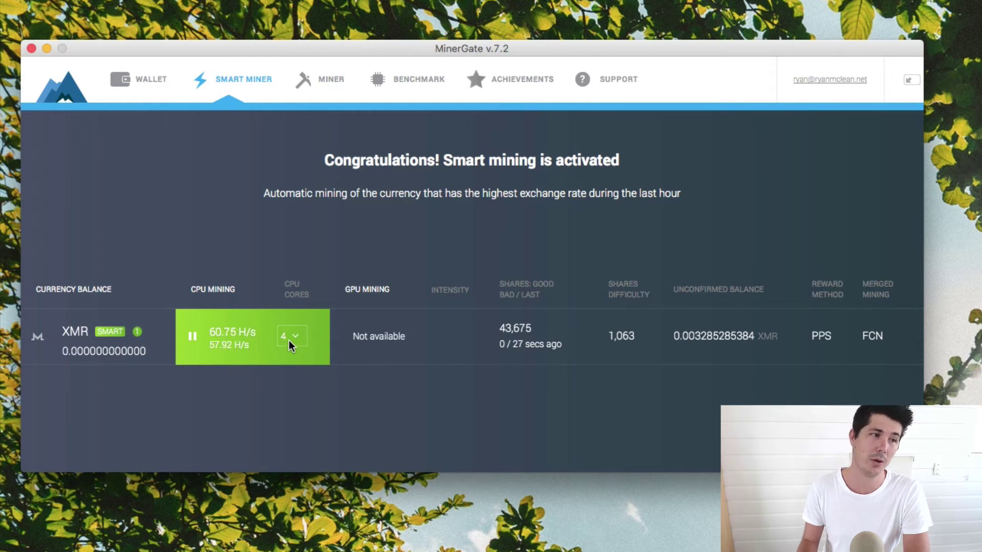
pyautogui.click(289, 338)
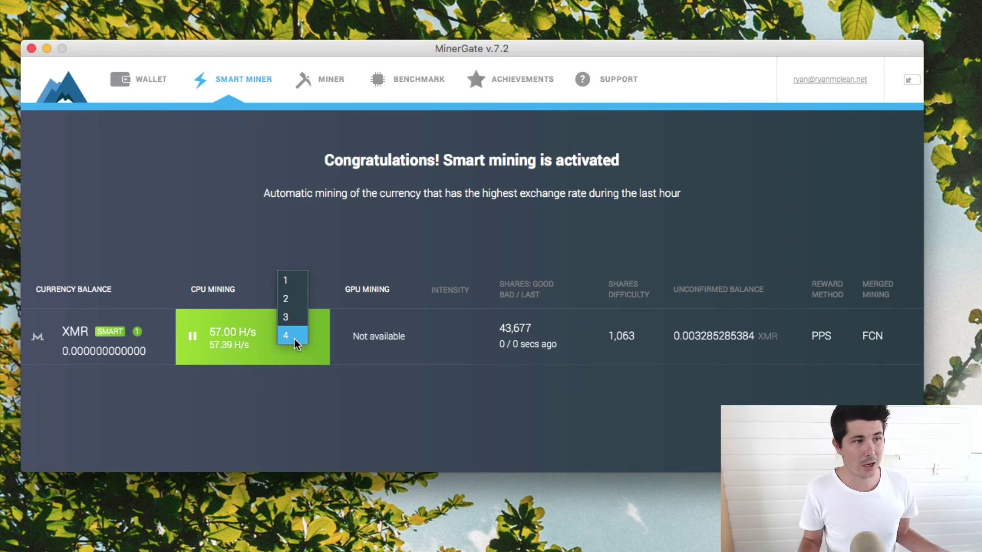
pyautogui.click(332, 268)
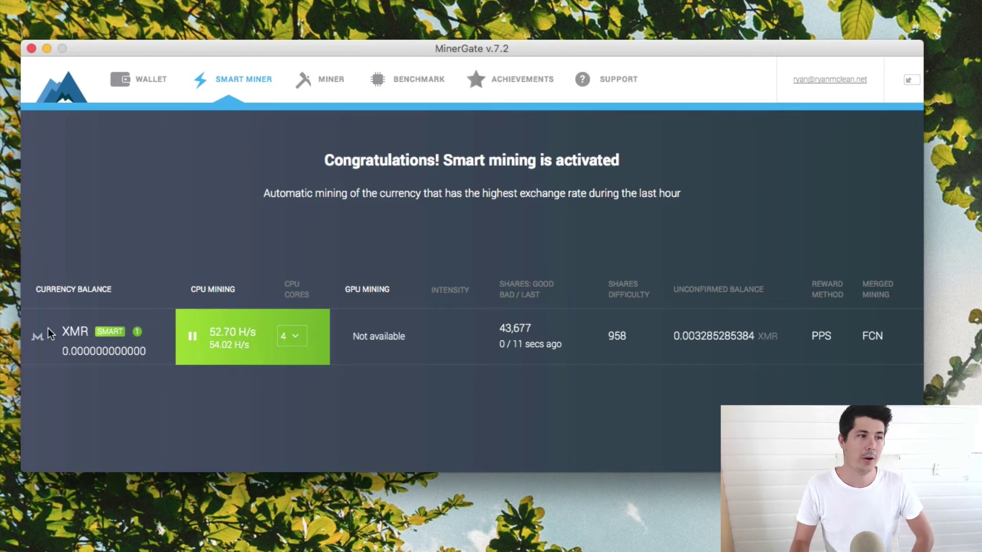
# Step: Pause smart mining and hide AEON, BCN, BTG, DSH, ETC and ETH from the Miner currency list
pyautogui.click(193, 336)
pyautogui.click(330, 79)
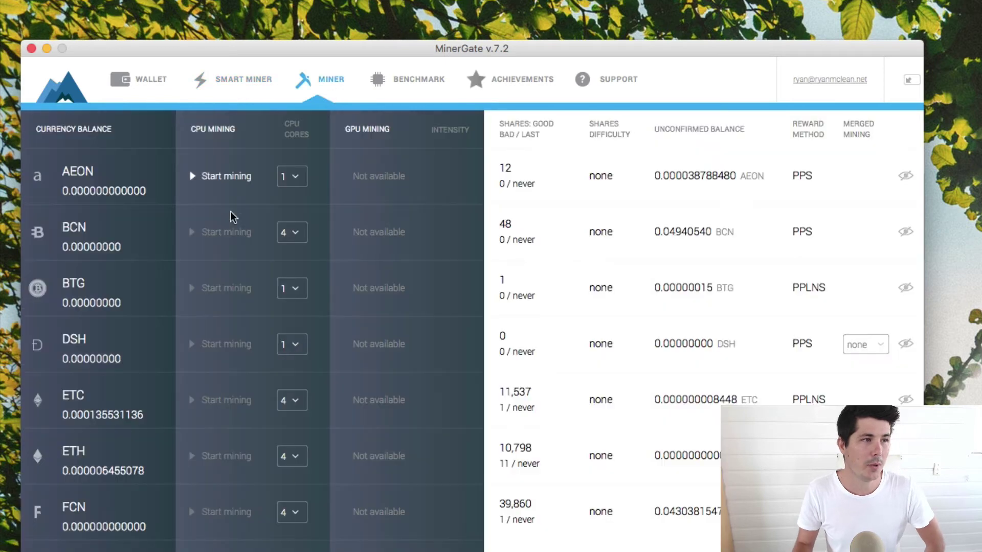
pyautogui.click(906, 176)
pyautogui.click(905, 176)
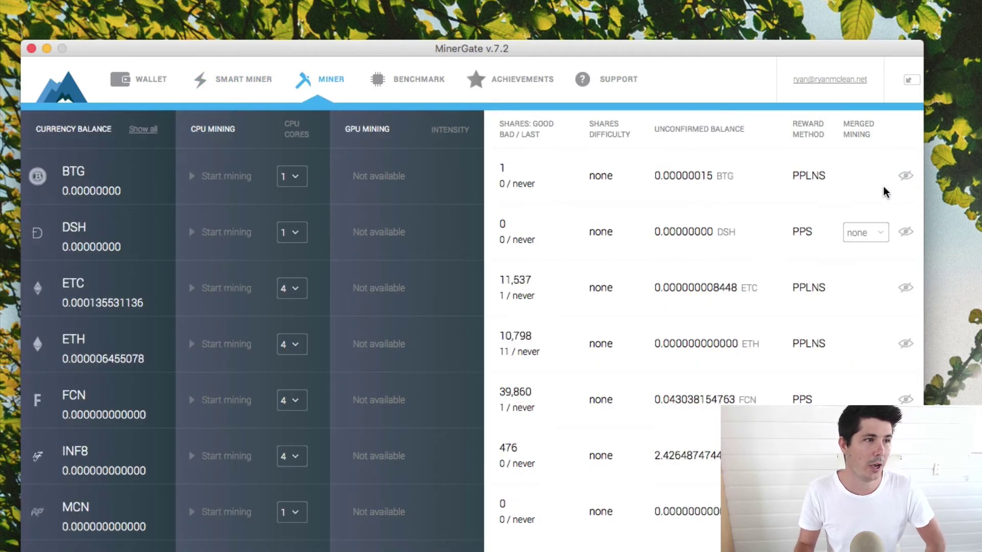
pyautogui.click(905, 177)
pyautogui.click(906, 177)
pyautogui.click(906, 176)
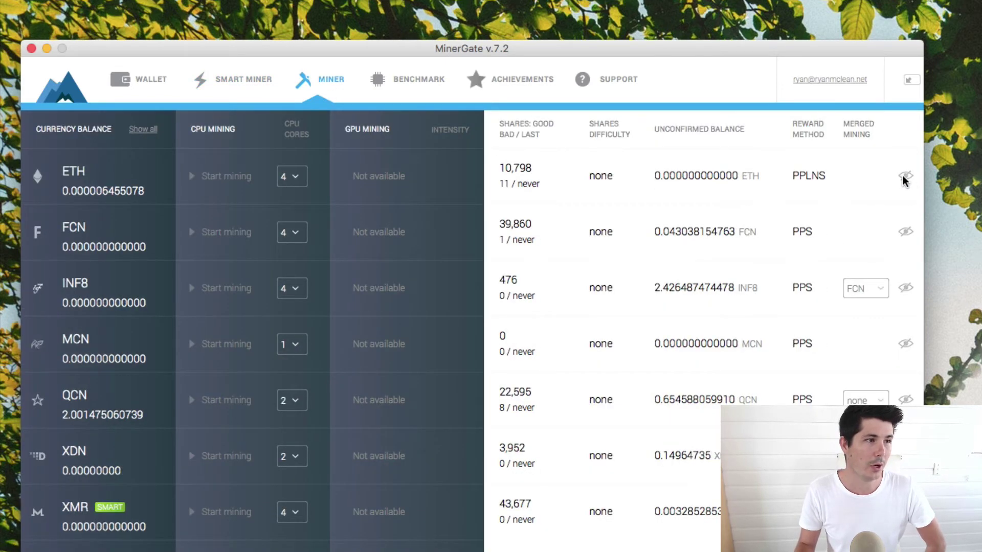
pyautogui.click(906, 177)
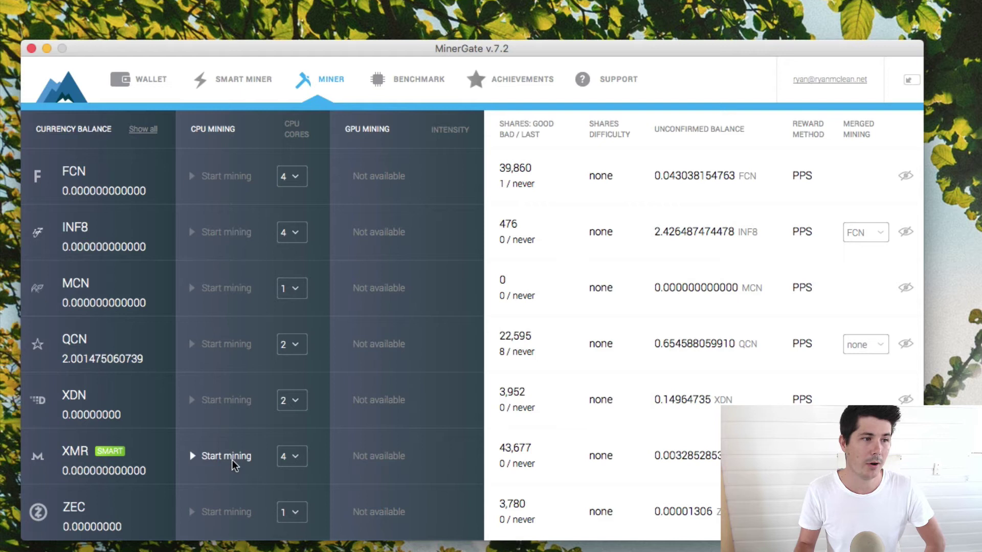
# Step: Start CPU mining of XMR from the Miner currency list
pyautogui.click(191, 457)
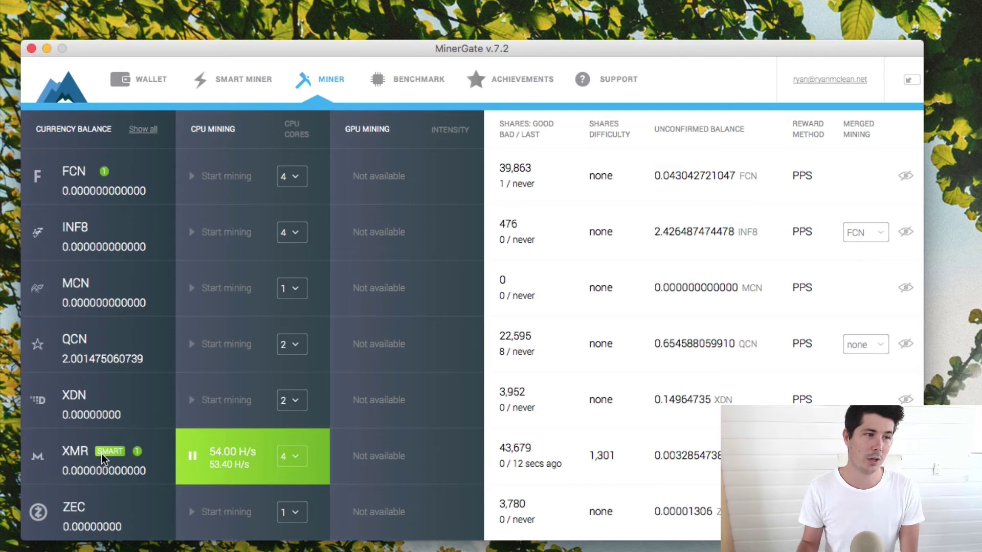
pyautogui.moveTo(238, 466)
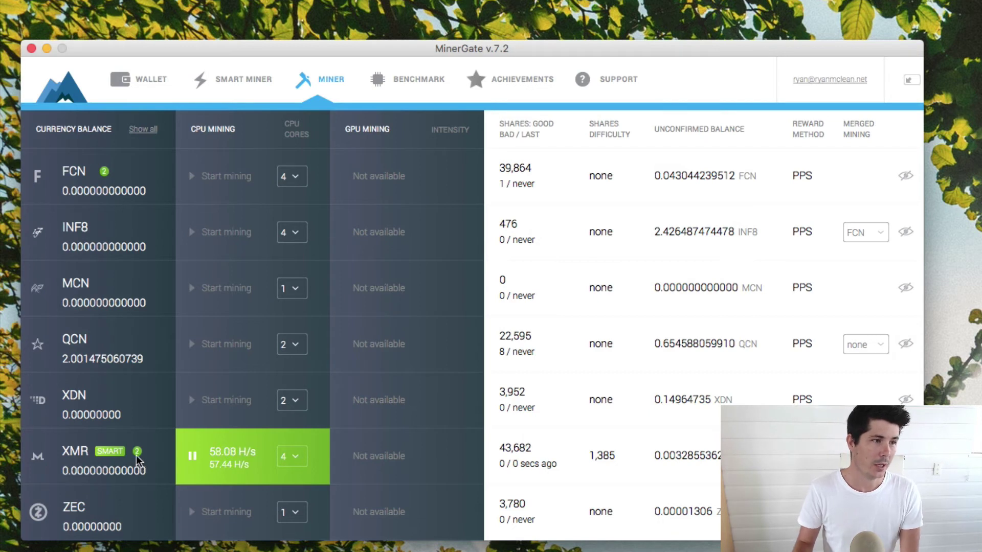
pyautogui.moveTo(143, 463)
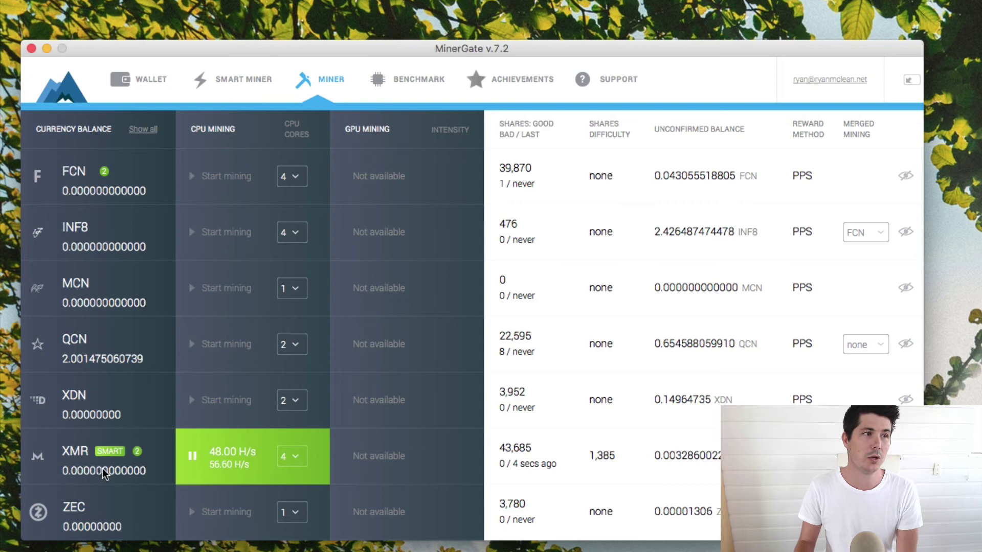
# Step: Open the withdrawal form for the XMR balance in the wallet
pyautogui.click(147, 87)
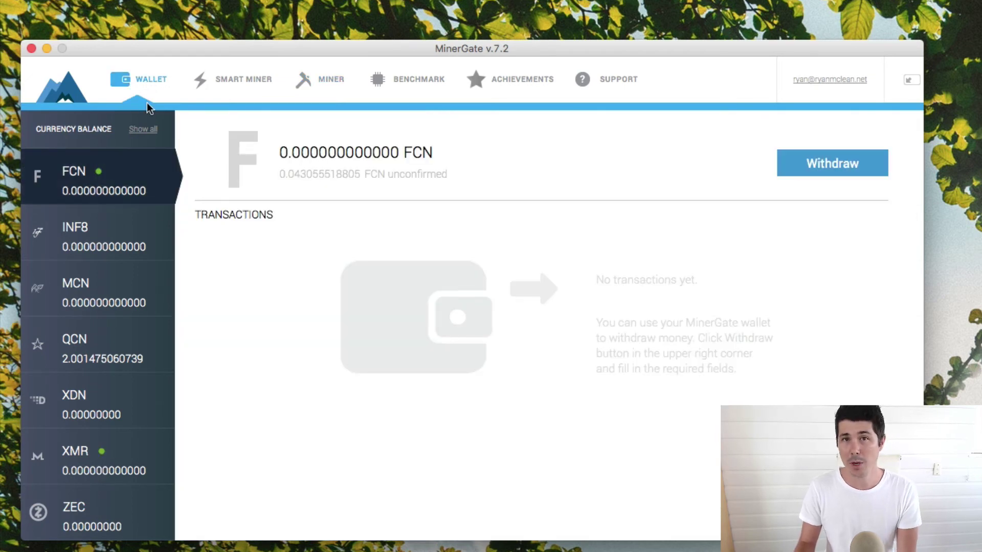
pyautogui.click(70, 453)
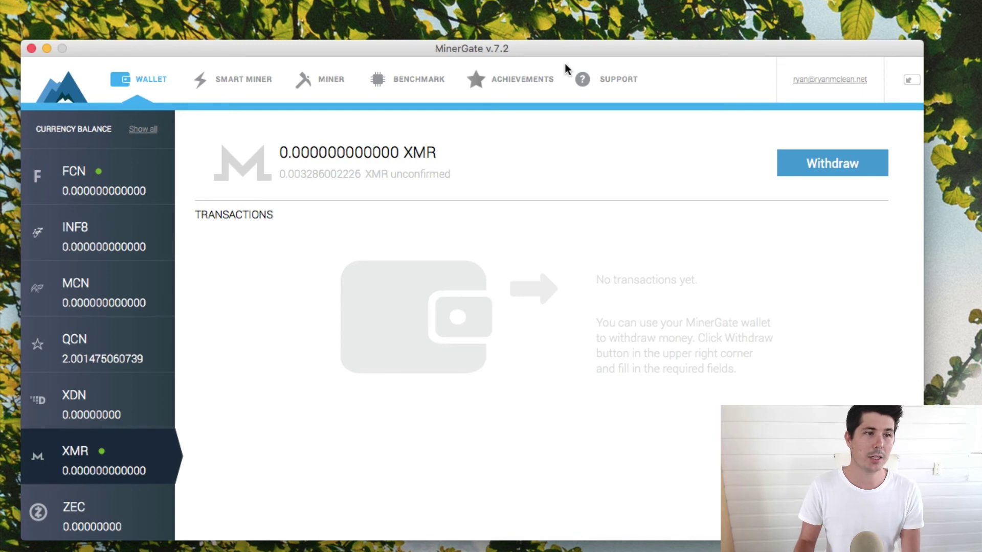
pyautogui.click(848, 154)
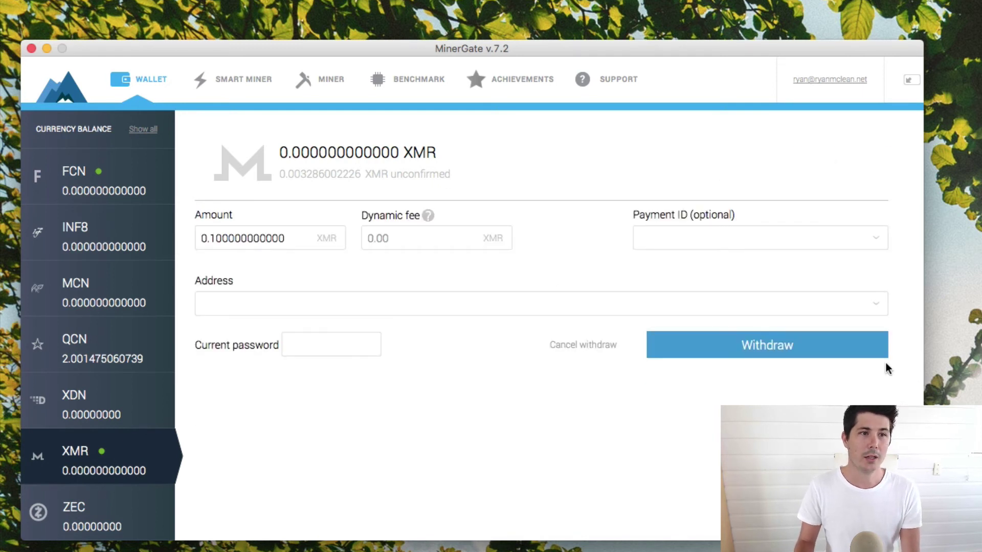